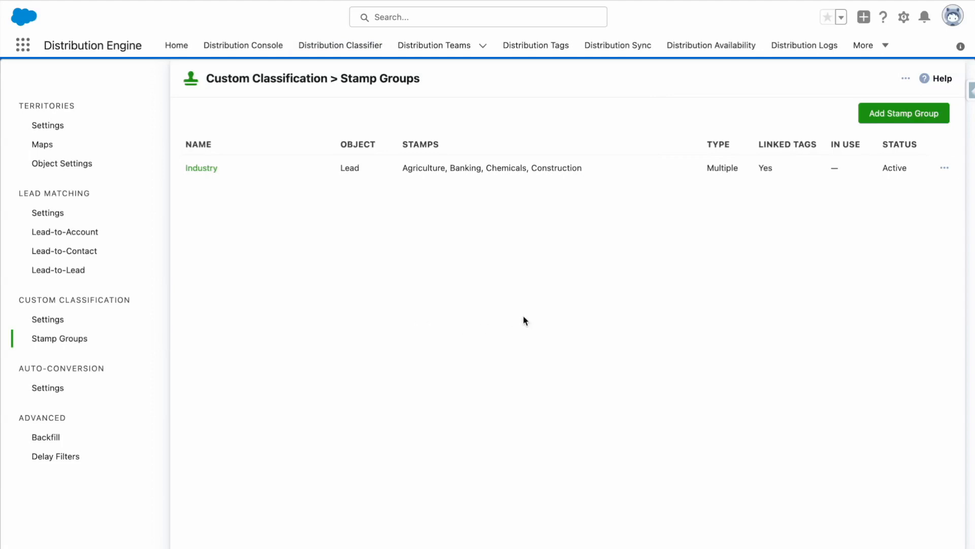
Step: Create a stamp group for the Lead object named Priority, with tag collection synchronization enabled
click(890, 116)
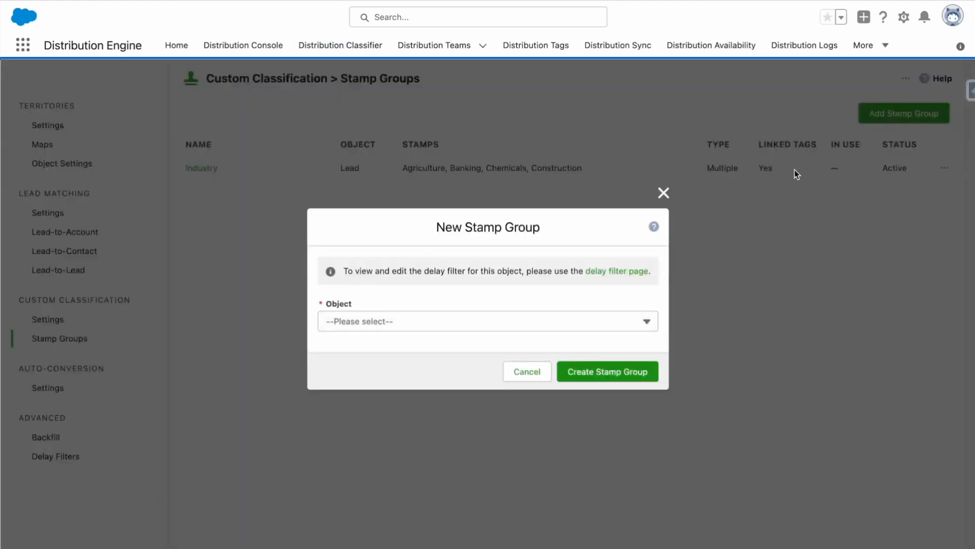
click(624, 323)
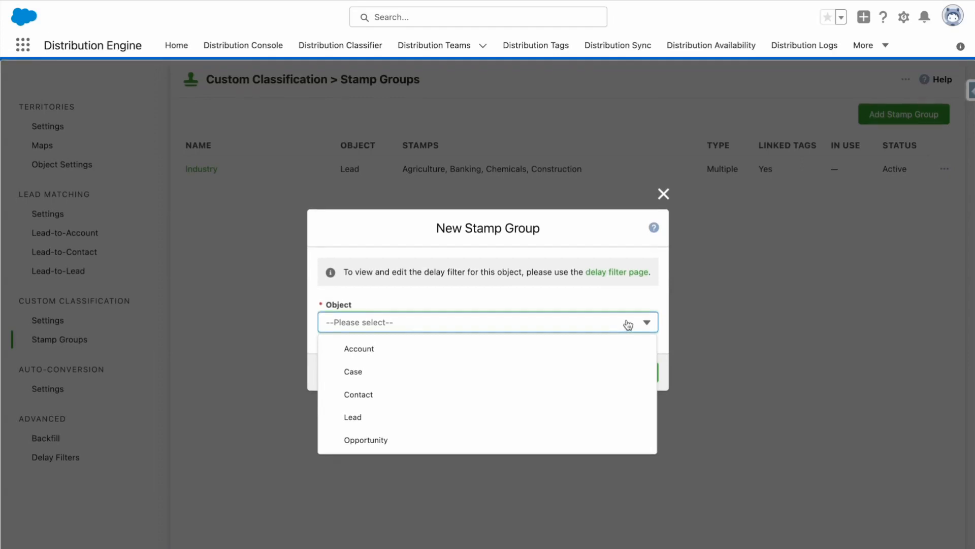
click(459, 415)
click(428, 321)
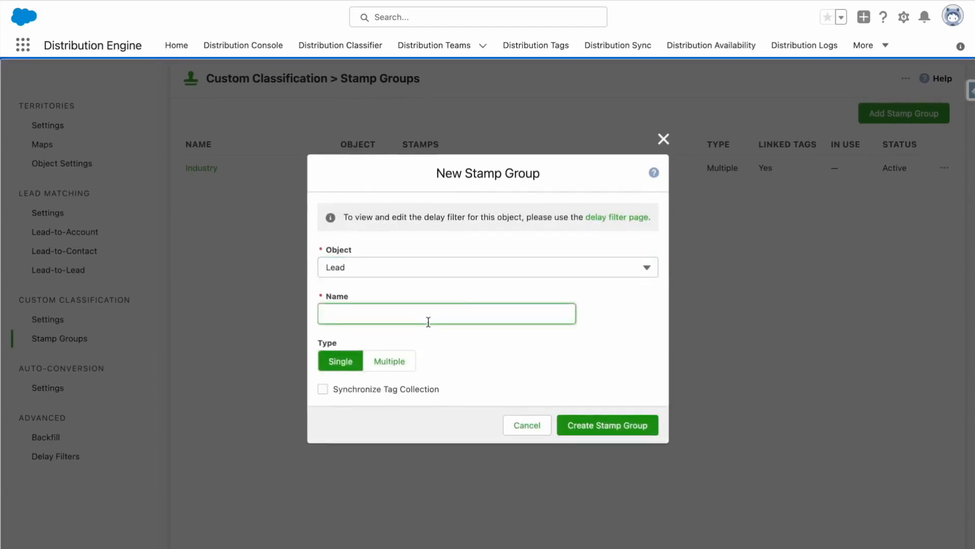
text(Priority)
click(323, 390)
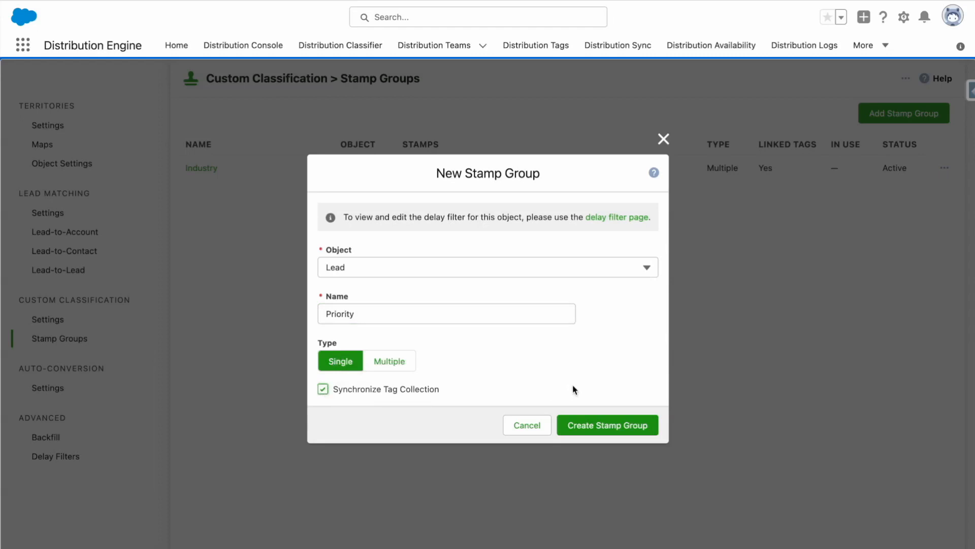
click(620, 428)
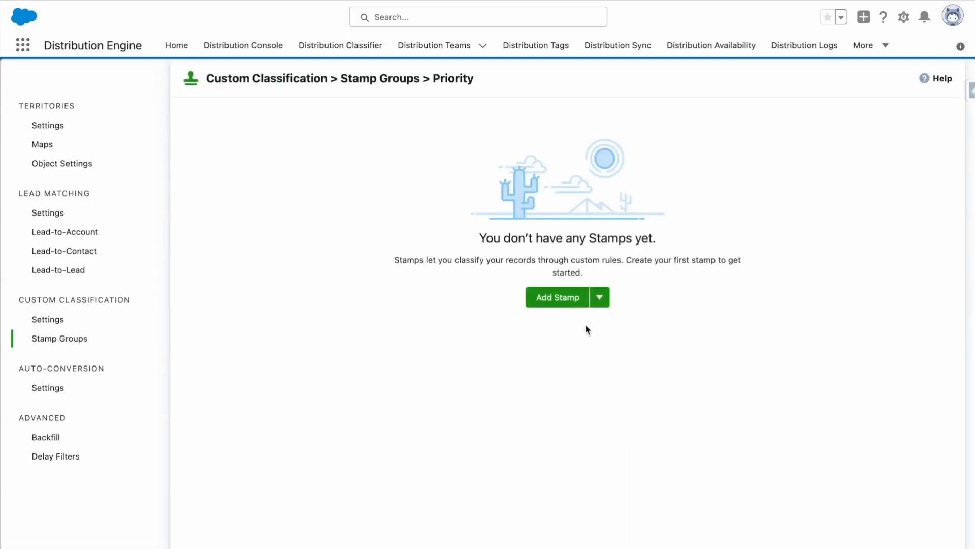
Step: Start a new stamp in the Priority group and name it Priority 1
click(601, 301)
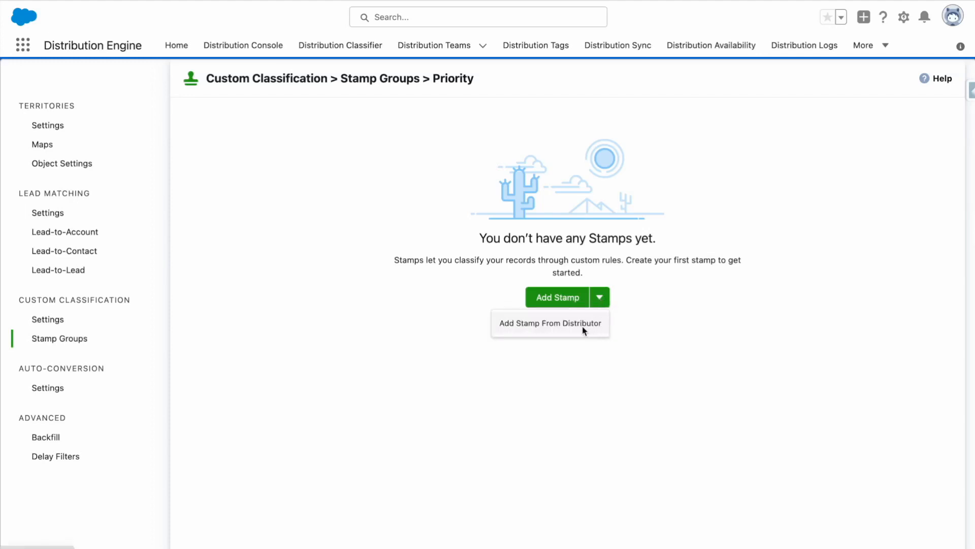
click(662, 328)
click(551, 304)
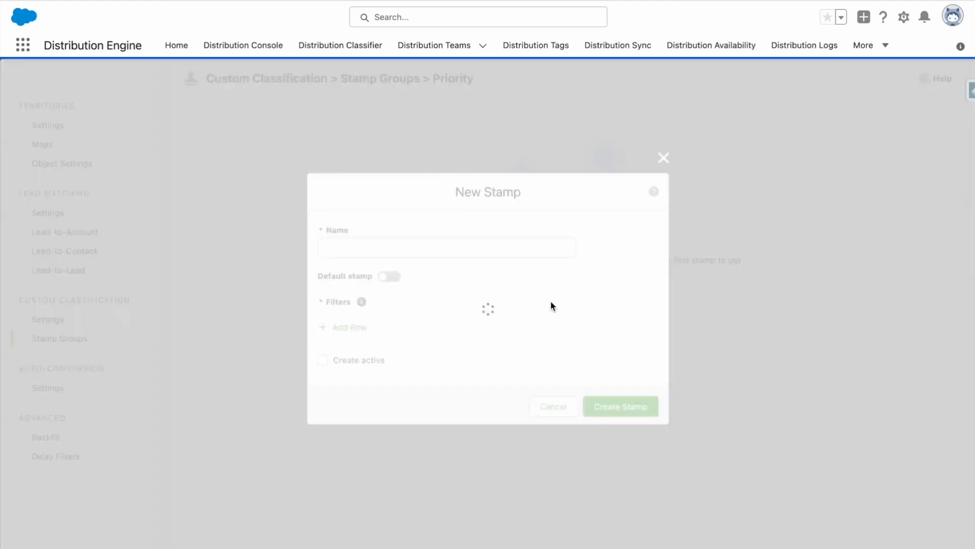
click(379, 225)
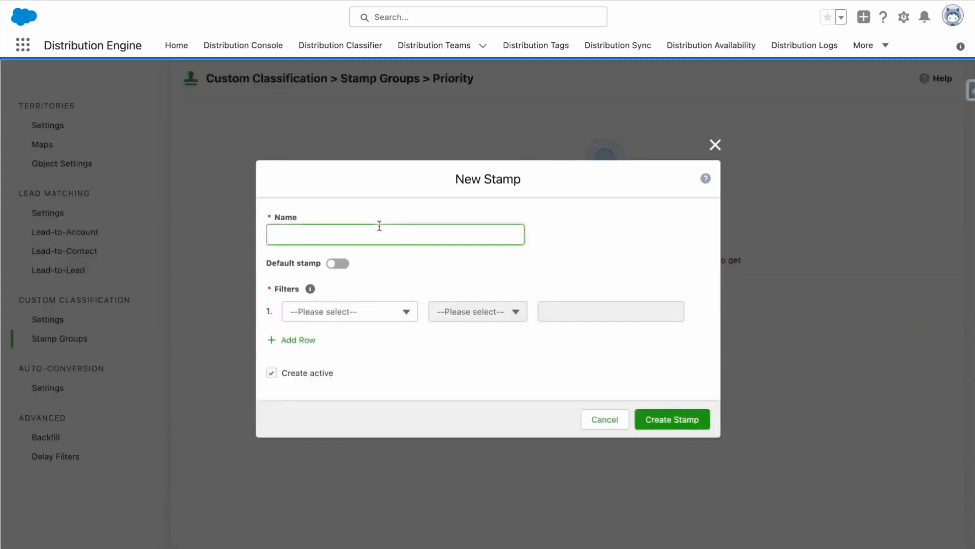
text(Priority 1)
Step: Set up three filter rows for the stamp on the fields Annual Revenue, Industry and Rating
click(400, 313)
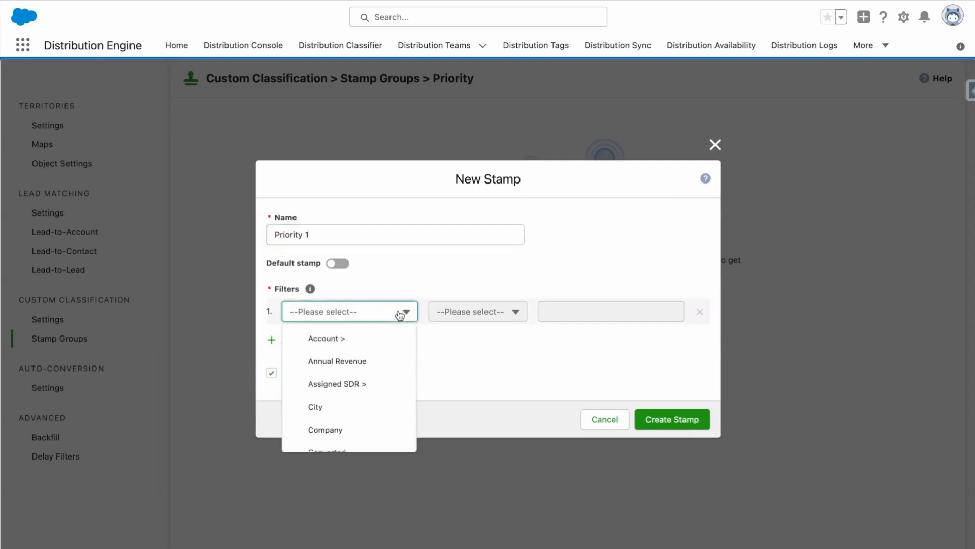
click(370, 360)
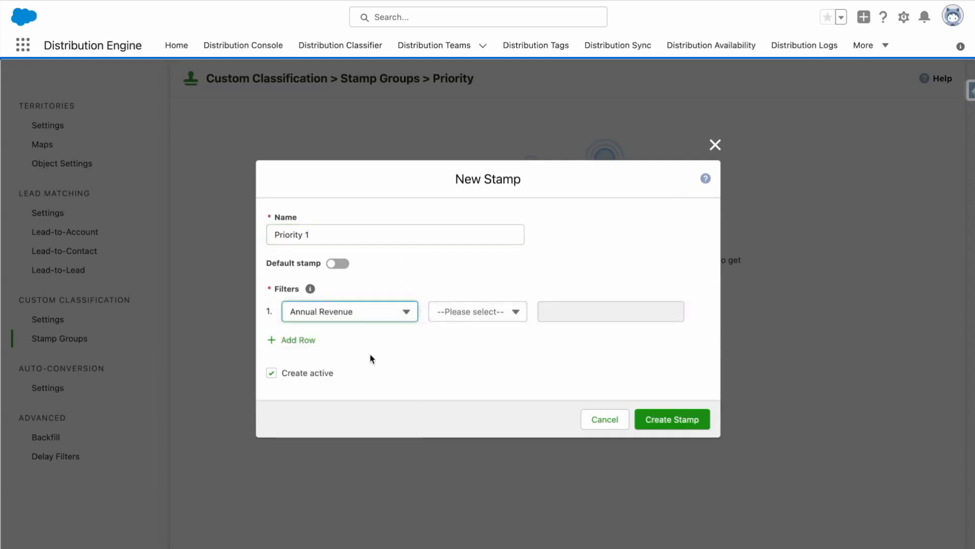
click(314, 346)
click(328, 317)
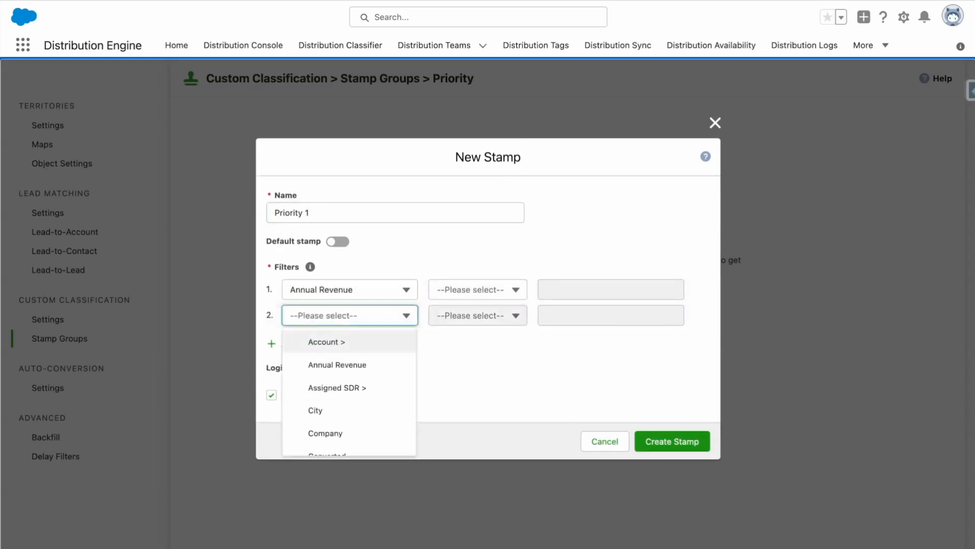
scroll(349, 355, down, 5)
scroll(360, 374, down, 2)
click(357, 408)
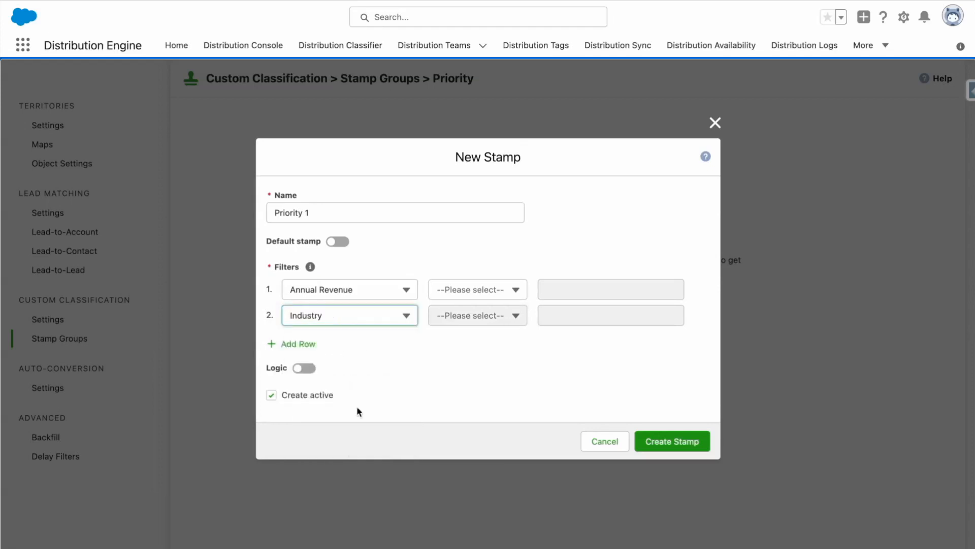
click(310, 343)
click(318, 334)
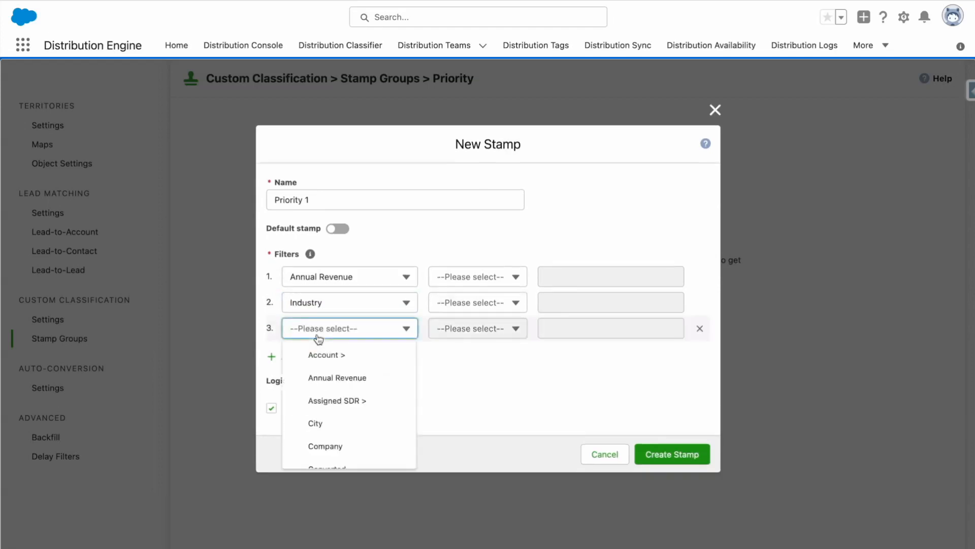
scroll(320, 341, down, 10)
click(341, 458)
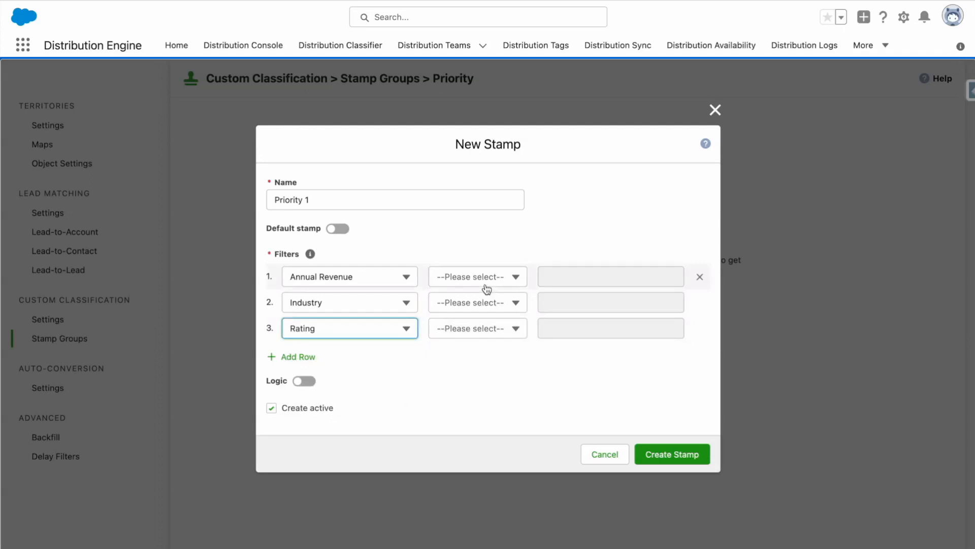
Step: Set the Annual Revenue filter to greater than 500000
click(459, 277)
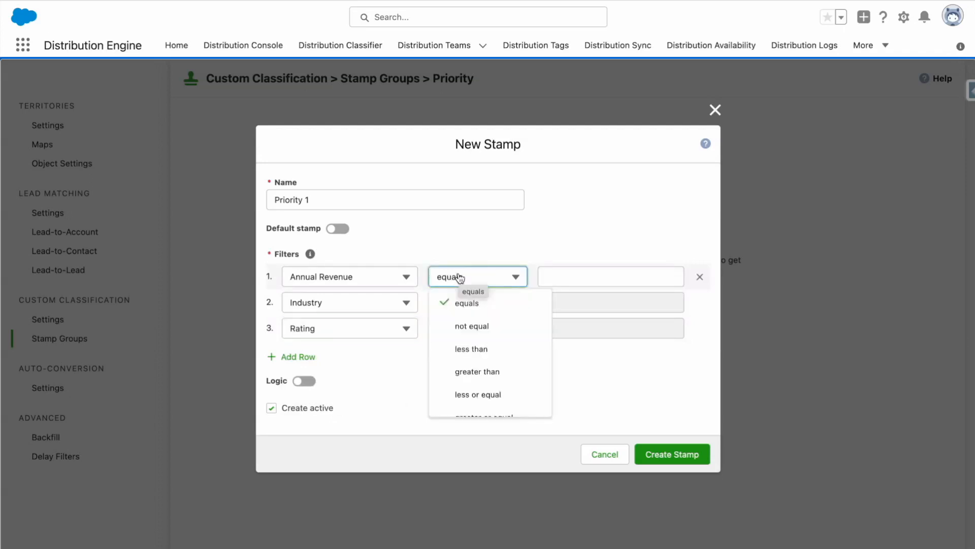
click(535, 372)
click(576, 277)
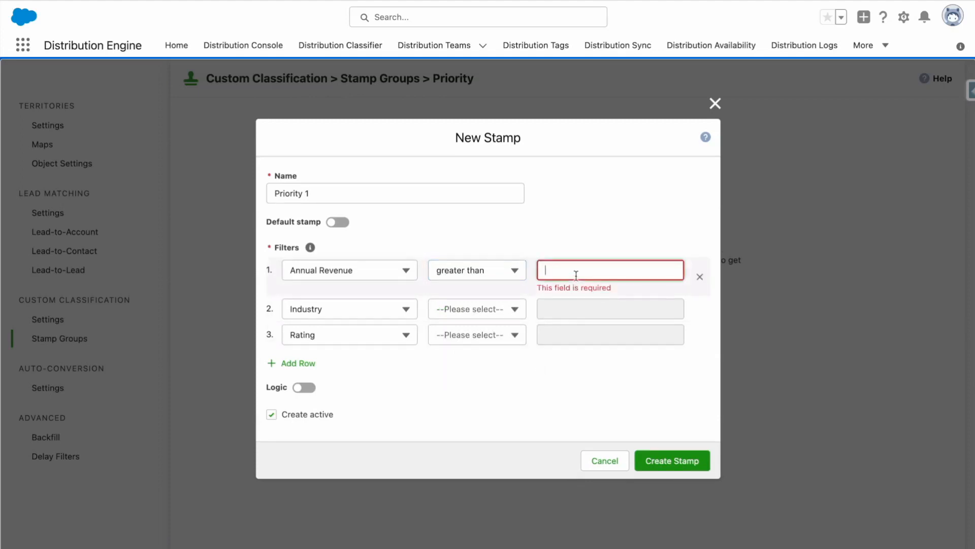
text(500000)
Step: Set the Industry filter to equals Energy
click(517, 312)
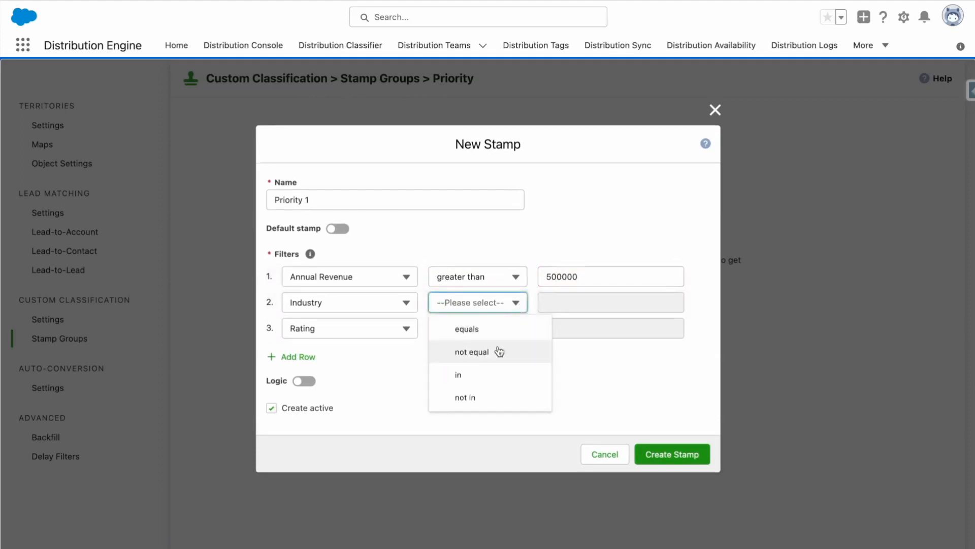
click(497, 338)
click(579, 307)
scroll(610, 386, down, 3)
scroll(613, 390, down, 5)
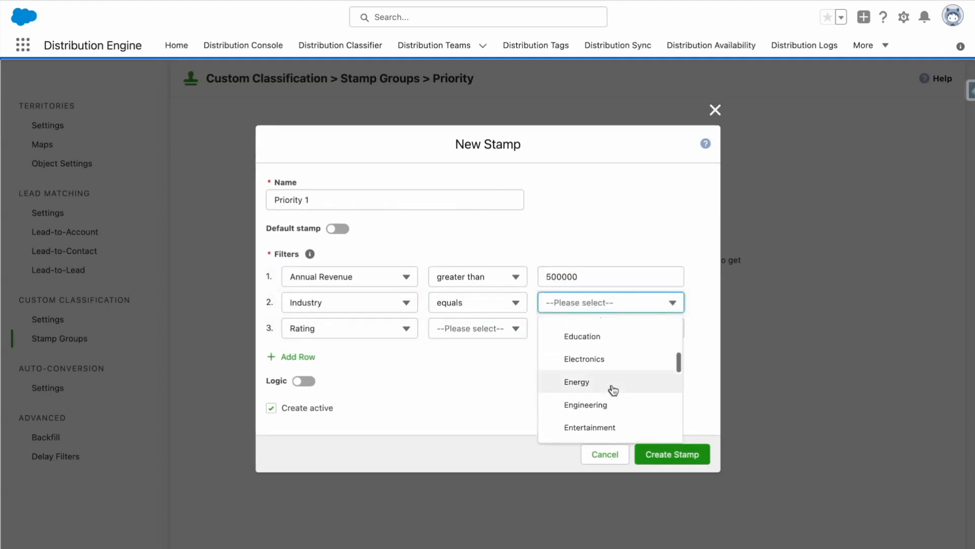
click(613, 390)
Step: Set the Rating filter to equals Hot and create the stamp with filter logic enabled
click(500, 328)
click(495, 353)
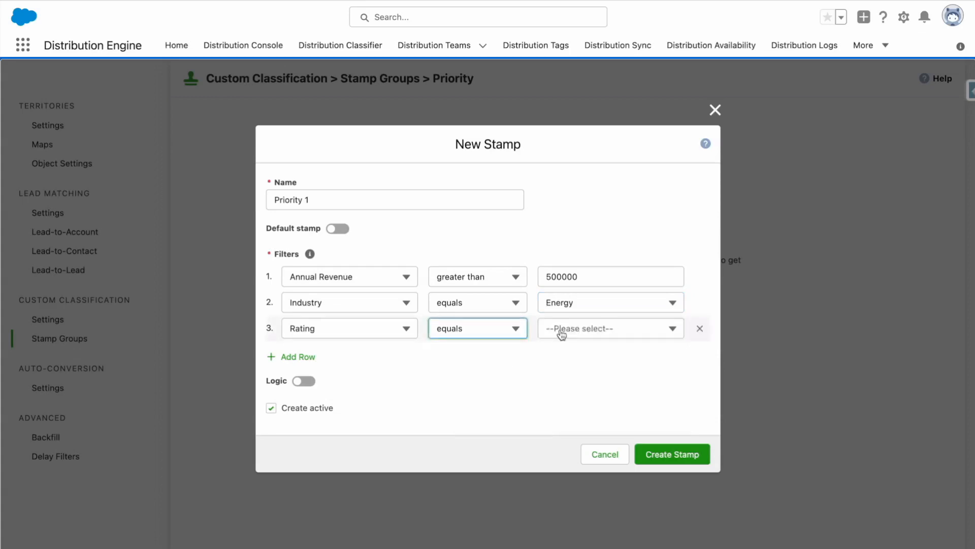
click(595, 328)
click(603, 400)
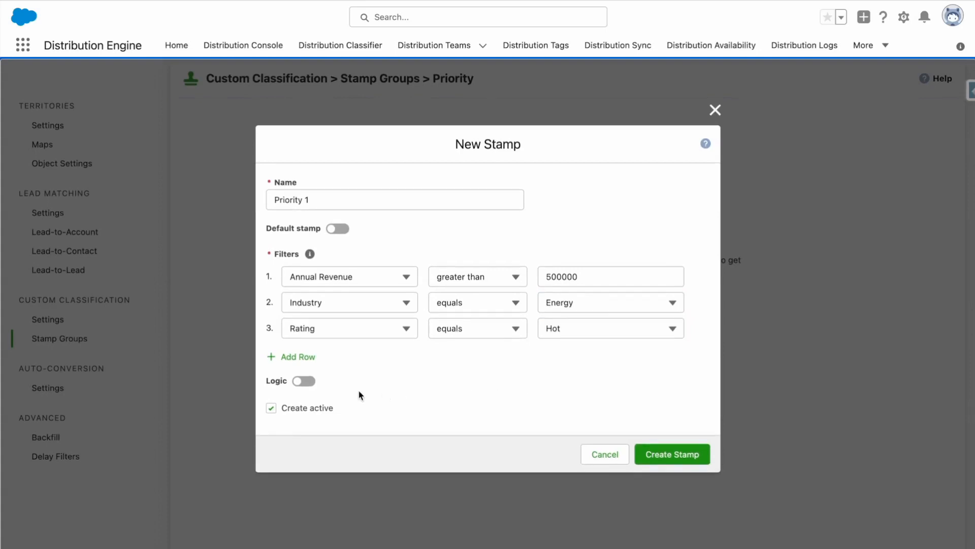
click(306, 381)
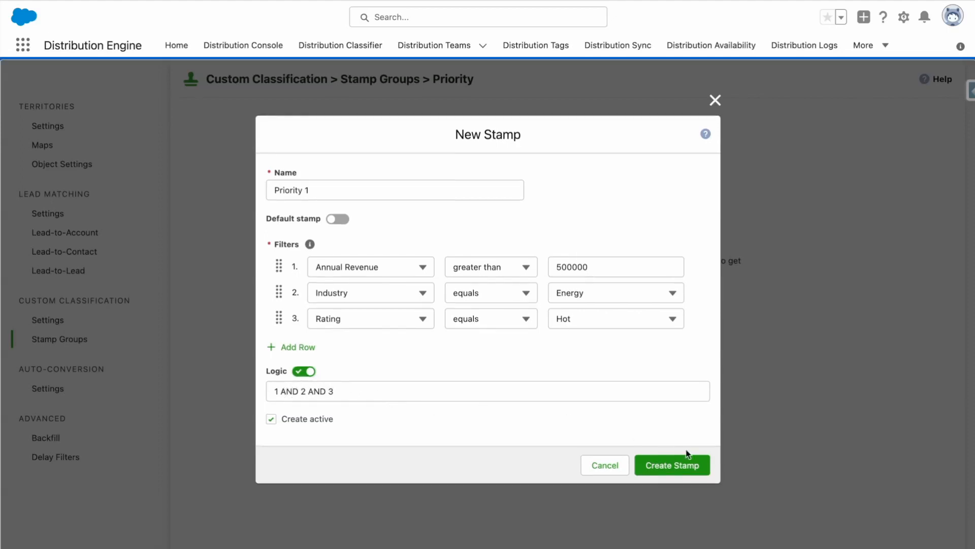
click(705, 464)
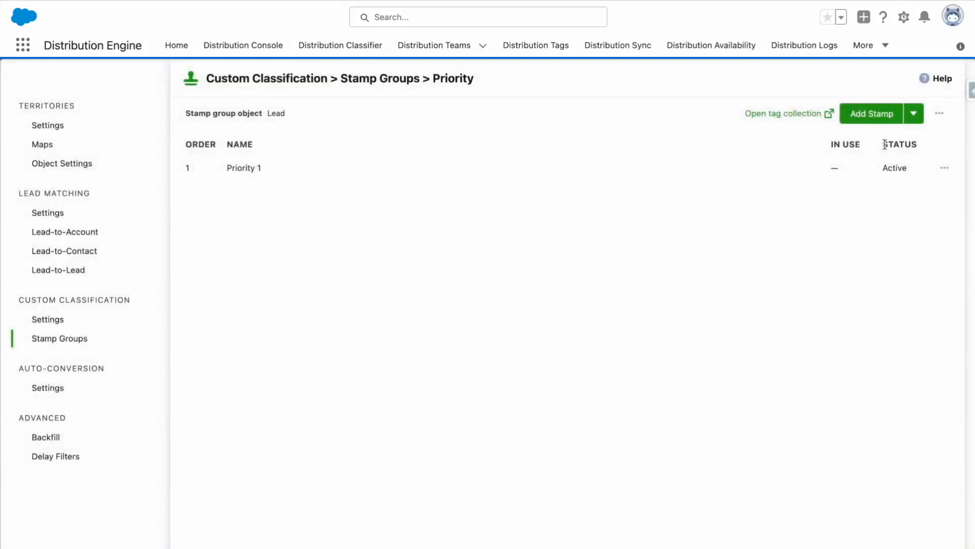
Step: Create a second stamp named Priority 2 as the default stamp of the group
click(877, 119)
click(517, 232)
text(P)
text(r)
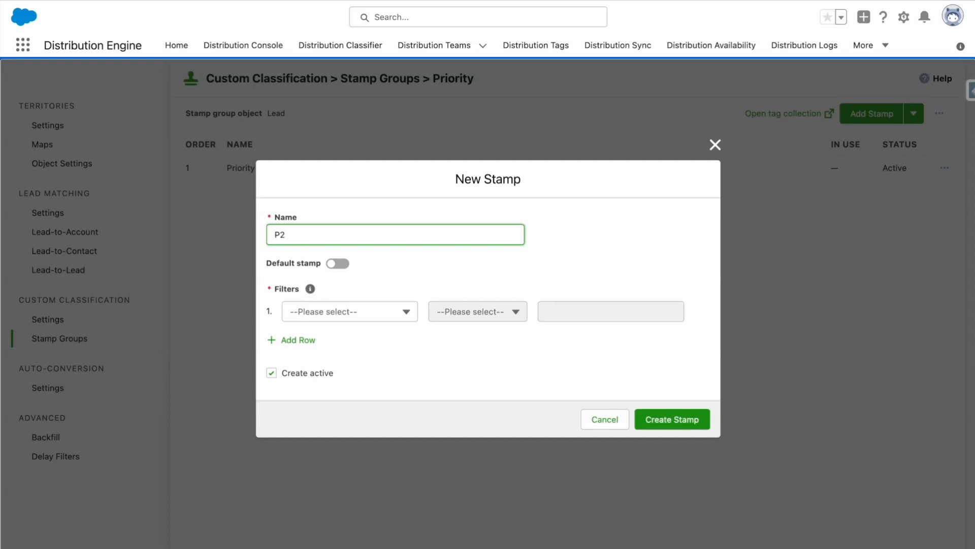
text(iority 2)
click(345, 264)
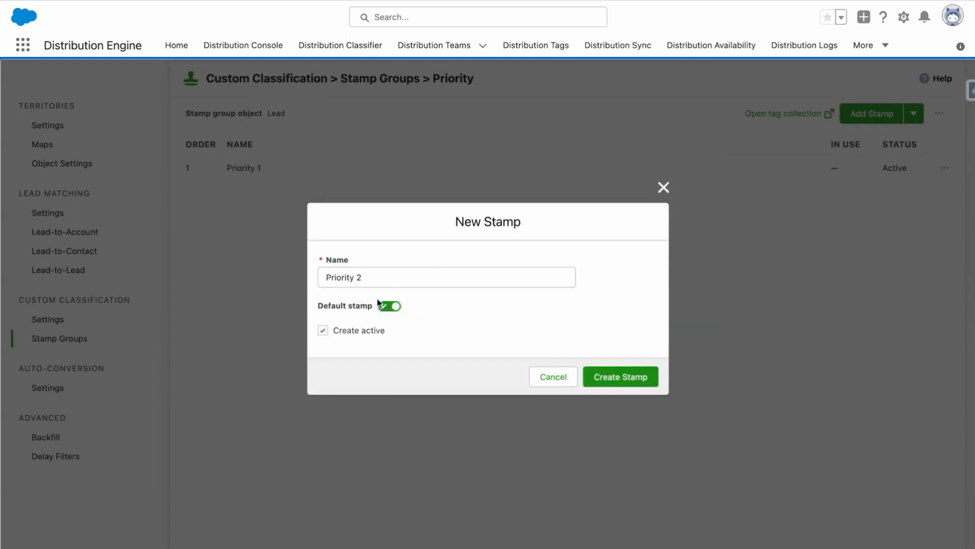
click(648, 379)
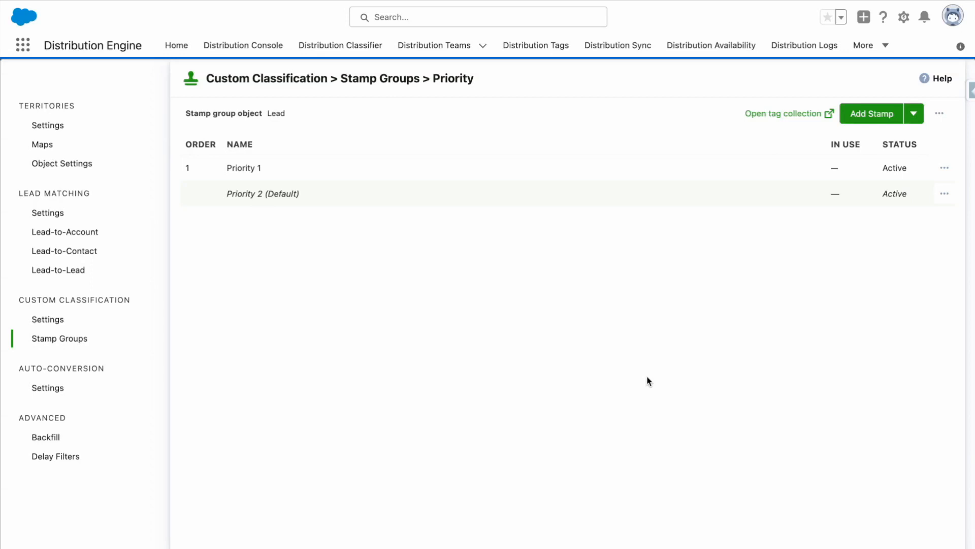
Step: Open the tag collection linked to the Priority stamp group
click(787, 116)
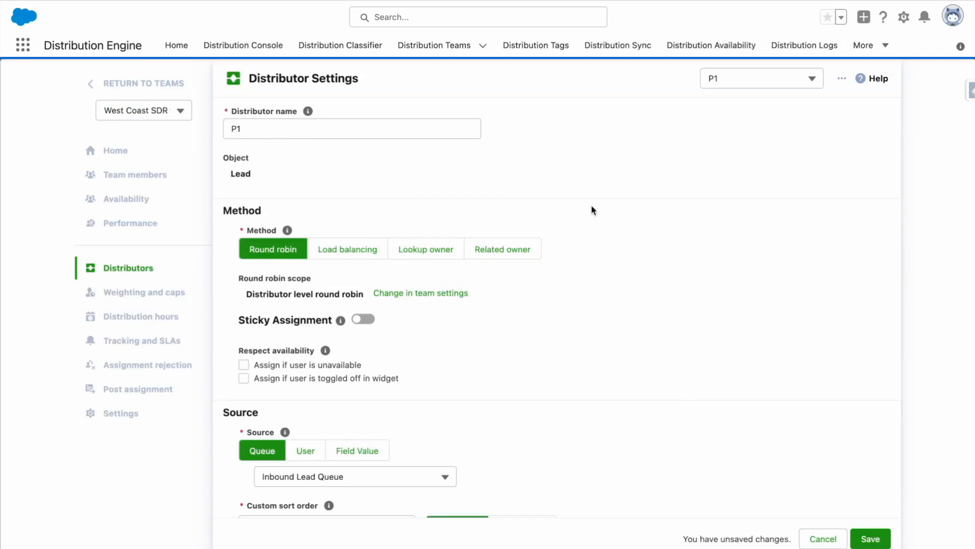
Step: Review the P1 distributor's field-based filter on the Priority stamp group and the classifier options of its team member filter
scroll(590, 220, down, 5)
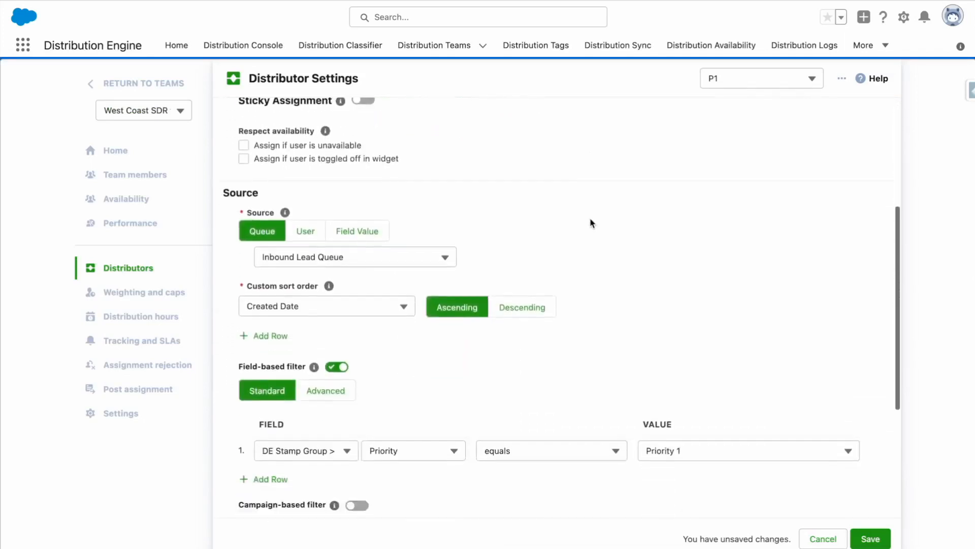
scroll(589, 222, down, 3)
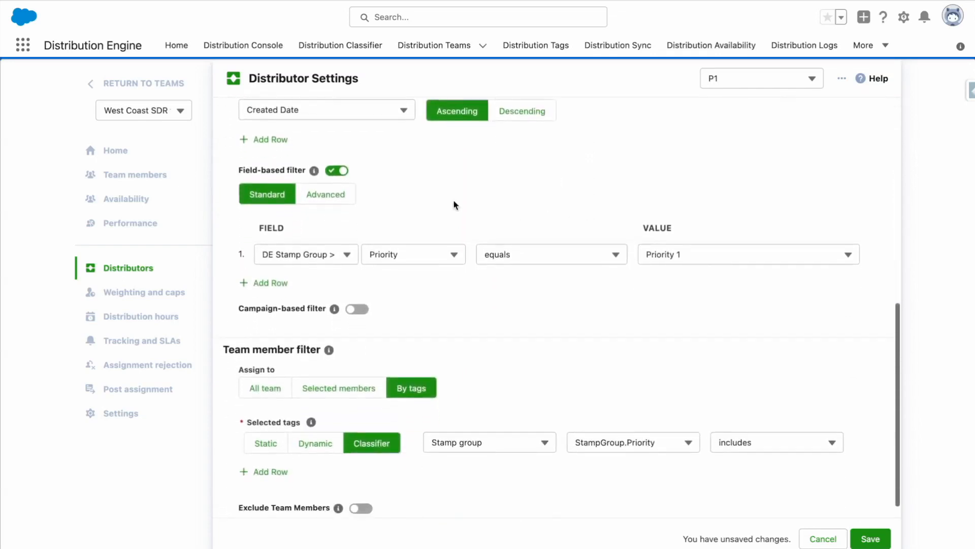
click(345, 255)
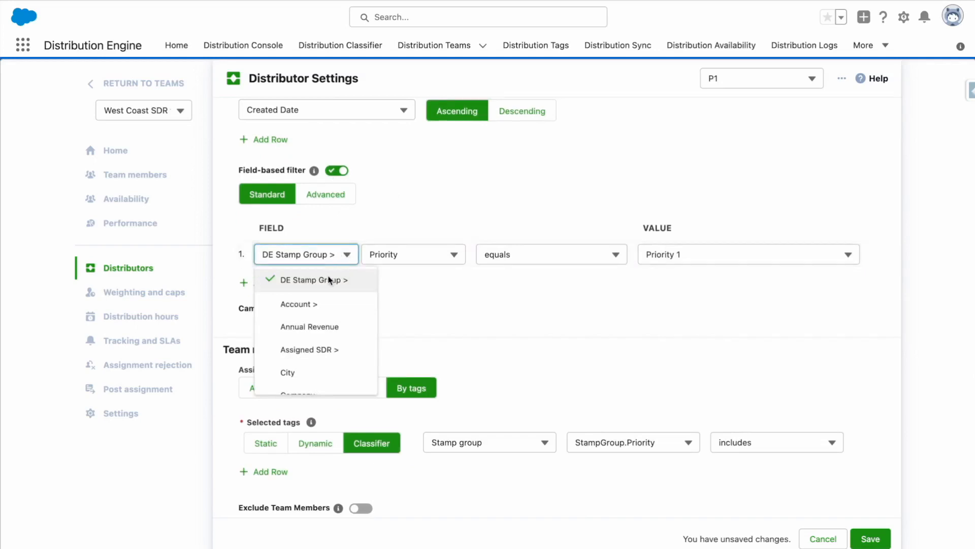
click(407, 277)
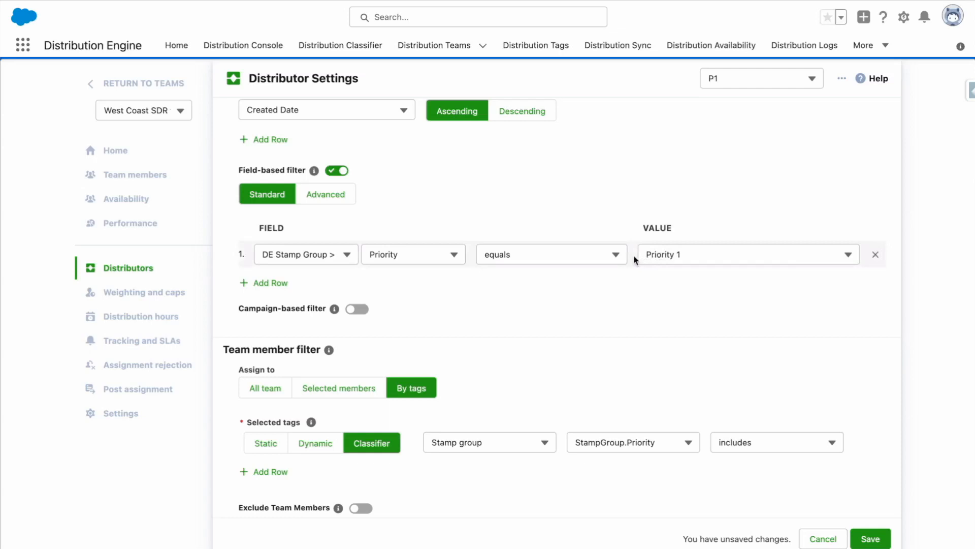
scroll(633, 254, down, 1)
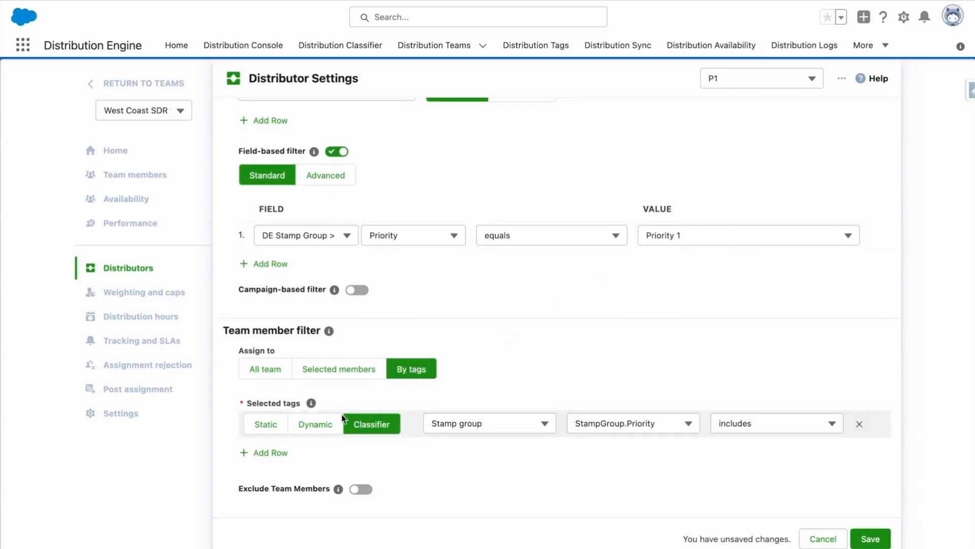
click(483, 425)
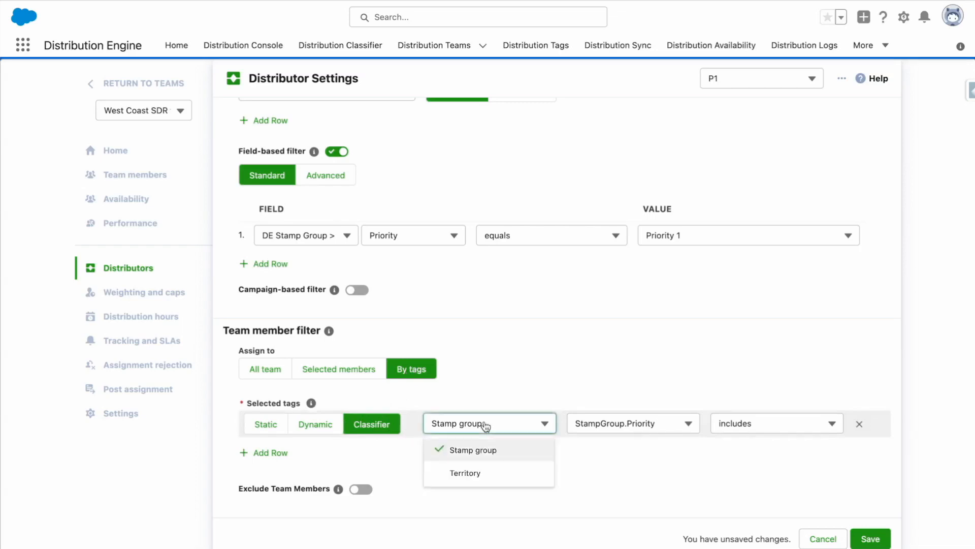
click(507, 429)
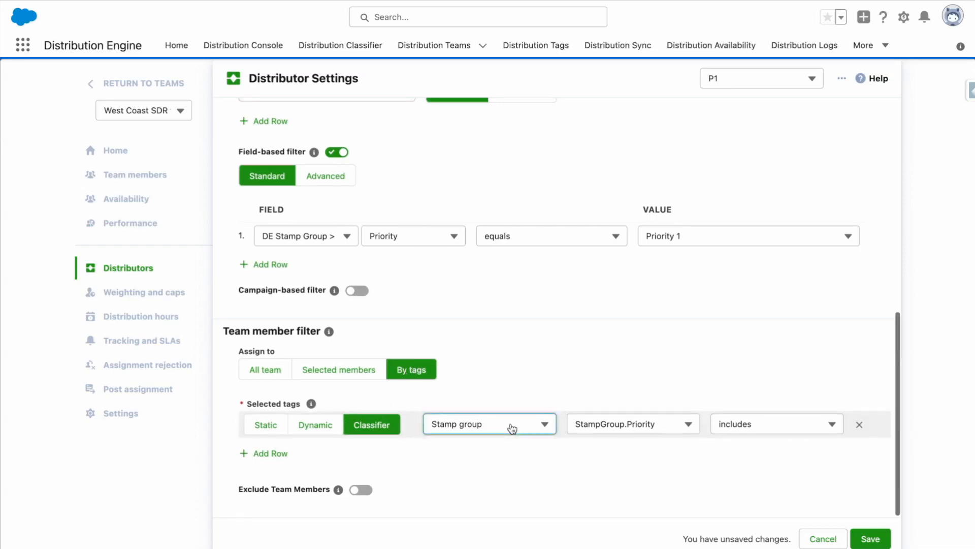
click(603, 426)
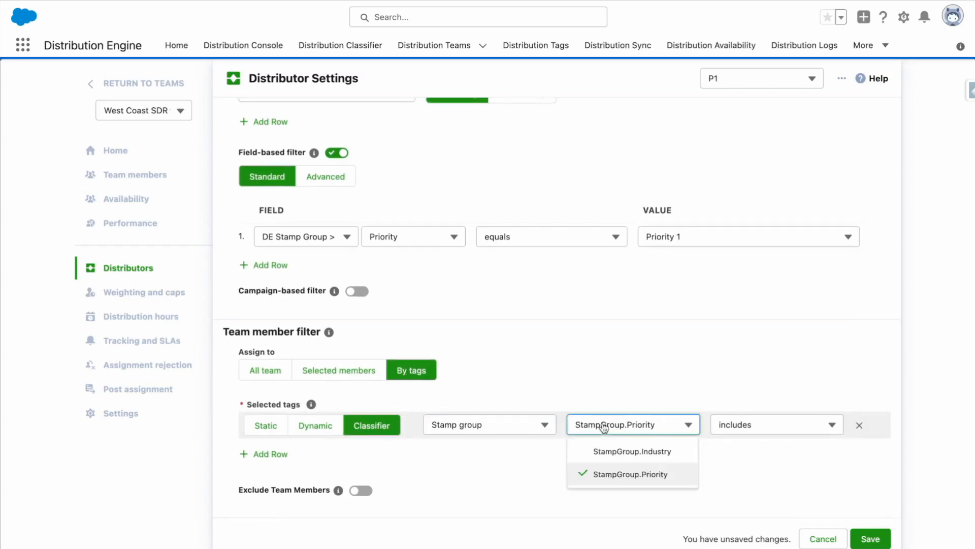
click(604, 428)
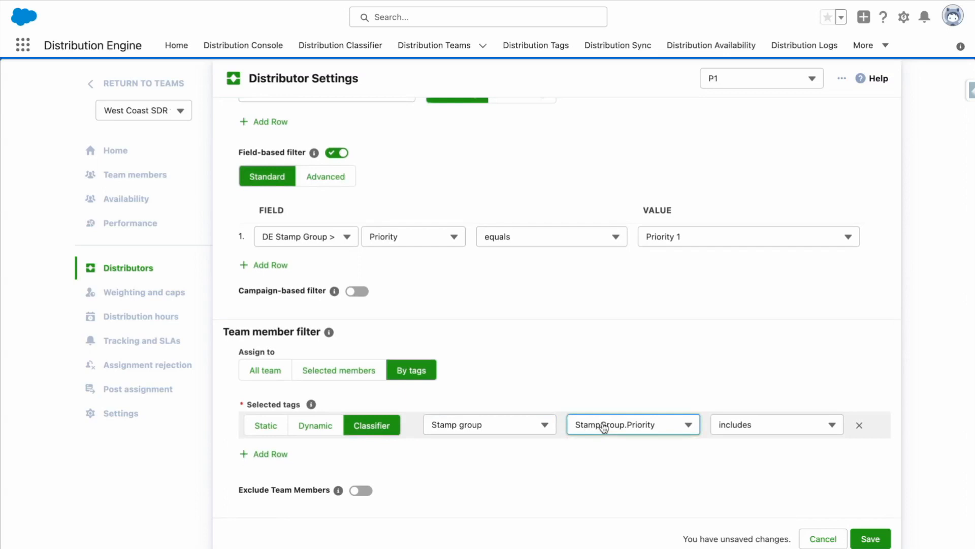
click(796, 435)
click(797, 435)
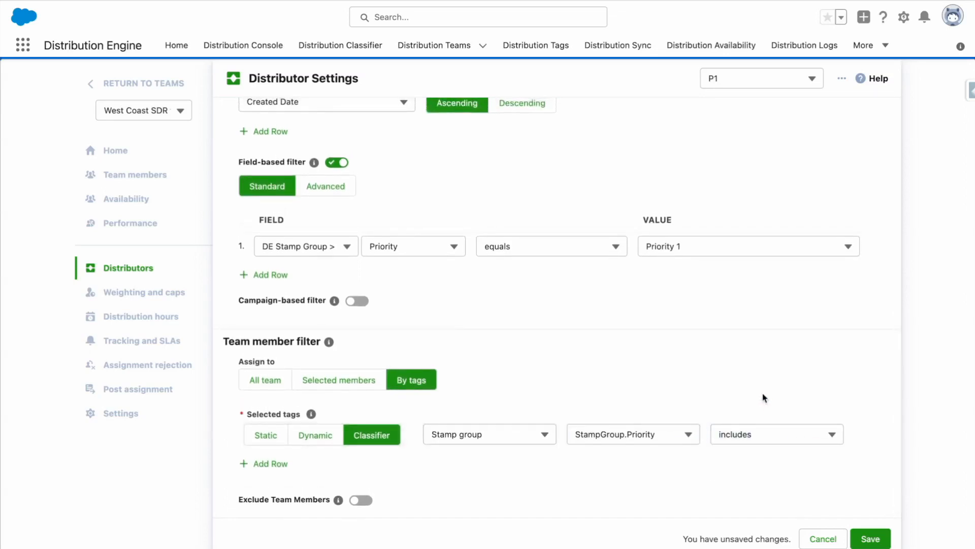
scroll(765, 398, down, 1)
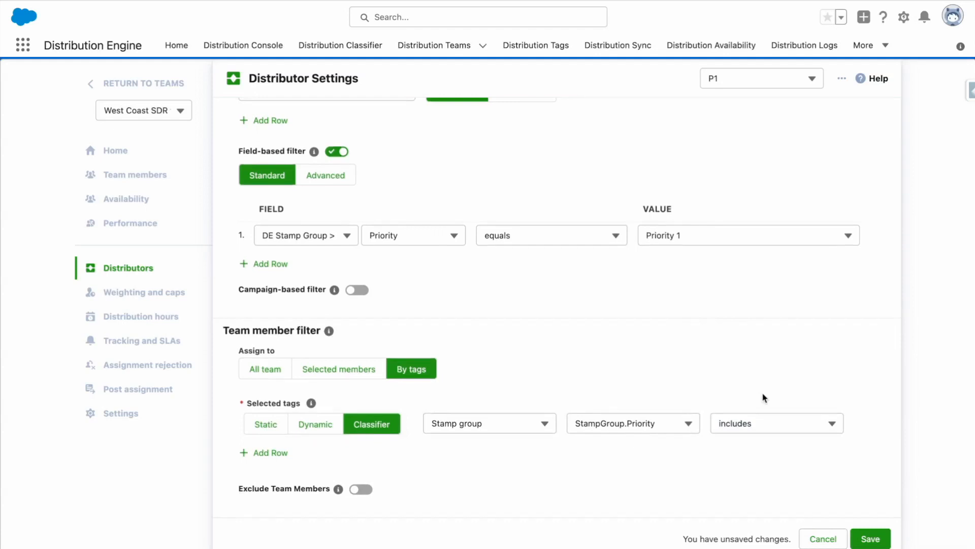